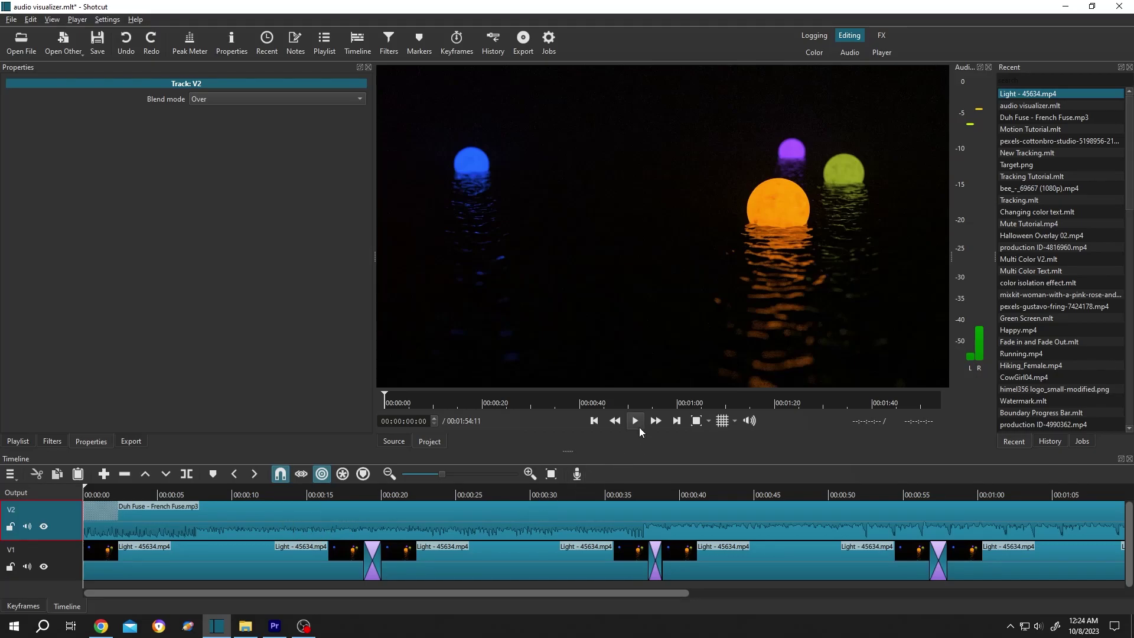
Play the project to preview the glowing-orbs video with its music.
{"action": "left_click", "coordinate": [634, 421]}
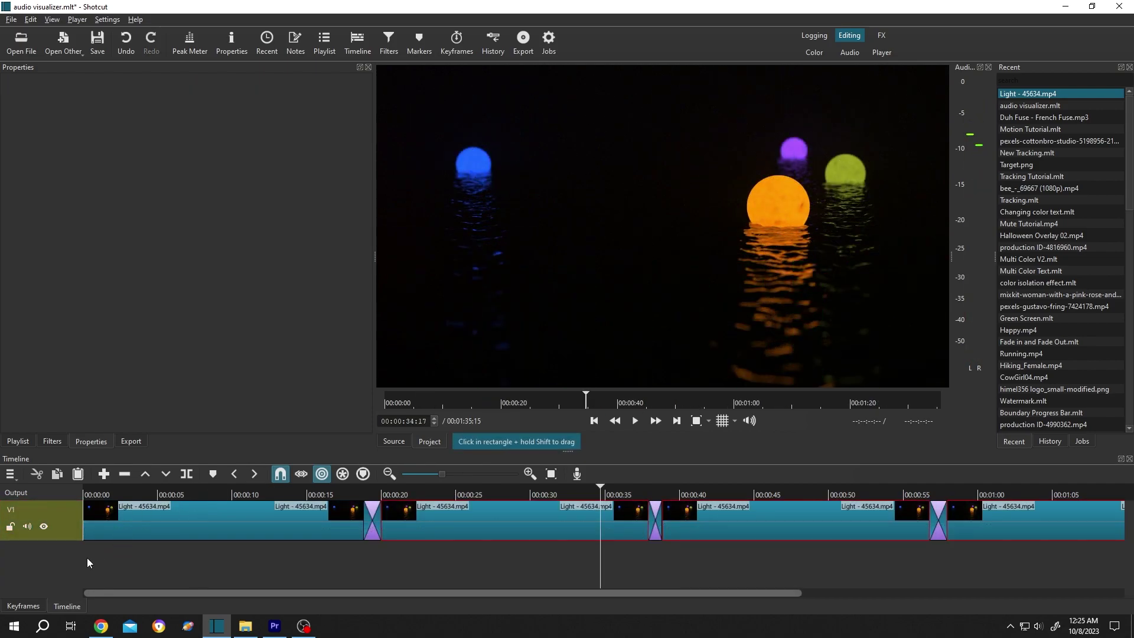
Insert a new track above the video and place Duh Fuse - French Fuse.mp3 on it.
{"action": "right_click", "coordinate": [58, 565]}
{"action": "mouse_move", "coordinate": [99, 488]}
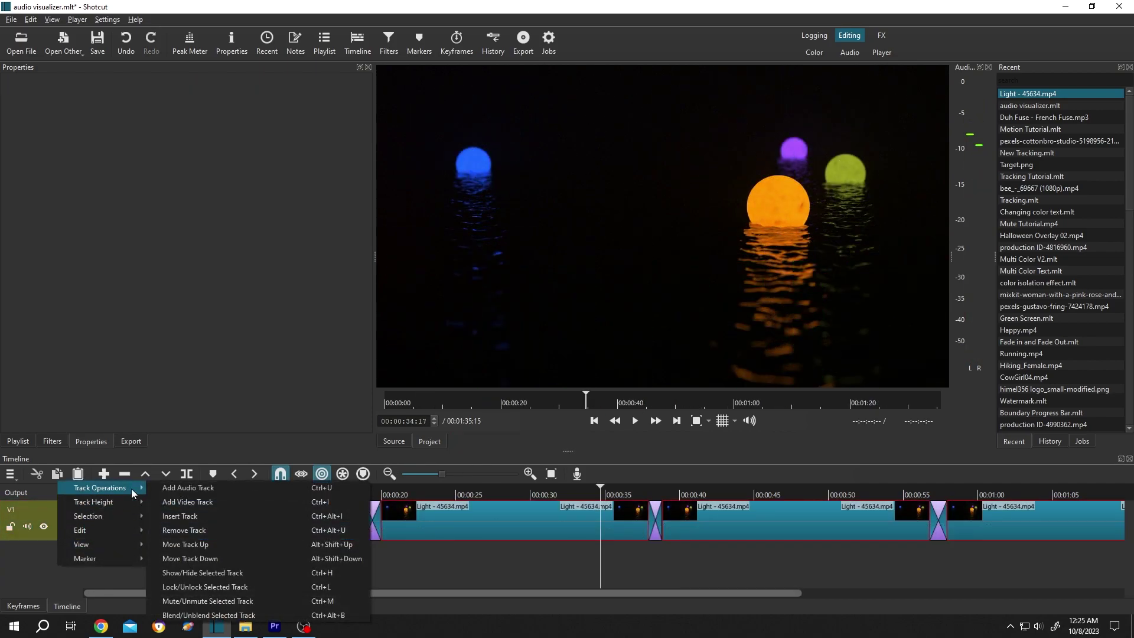
{"action": "left_click", "coordinate": [186, 518]}
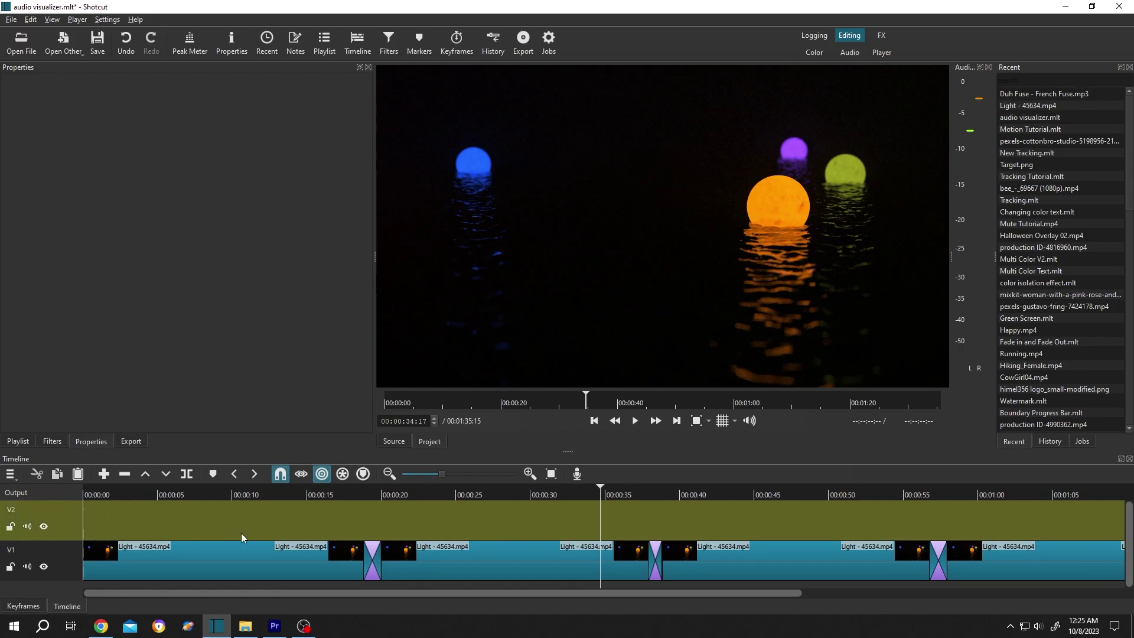
{"action": "double_click", "coordinate": [1043, 94]}
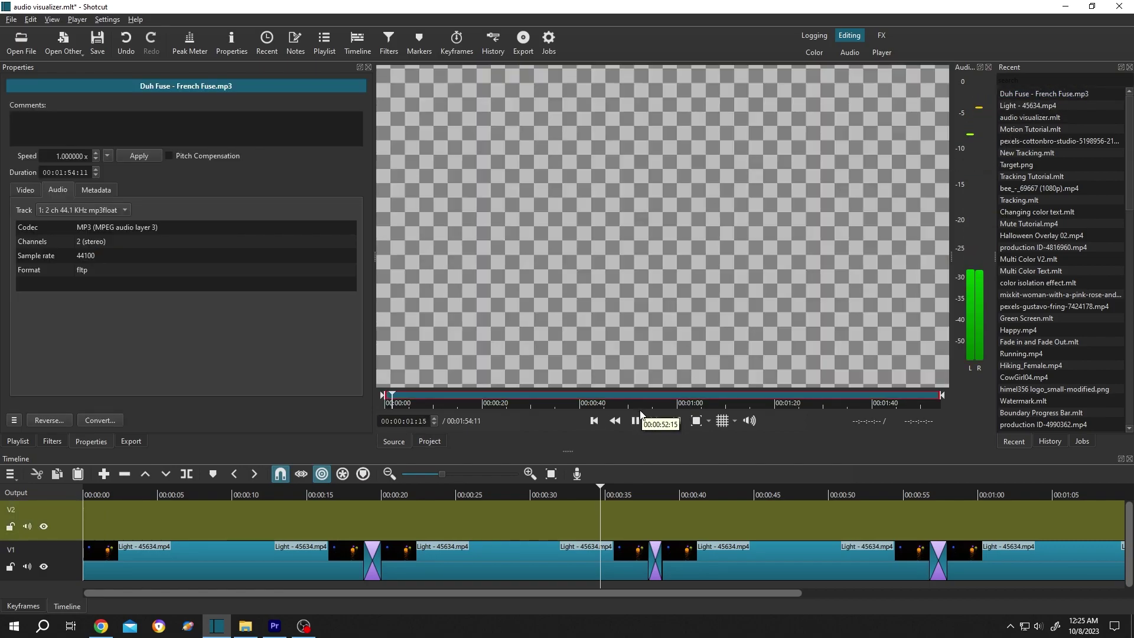
{"action": "left_click", "coordinate": [634, 421]}
{"action": "mouse_move", "coordinate": [645, 224]}
{"action": "left_mouse_down"}
{"action": "mouse_move", "coordinate": [283, 417]}
{"action": "mouse_move", "coordinate": [83, 504]}
{"action": "left_mouse_up"}
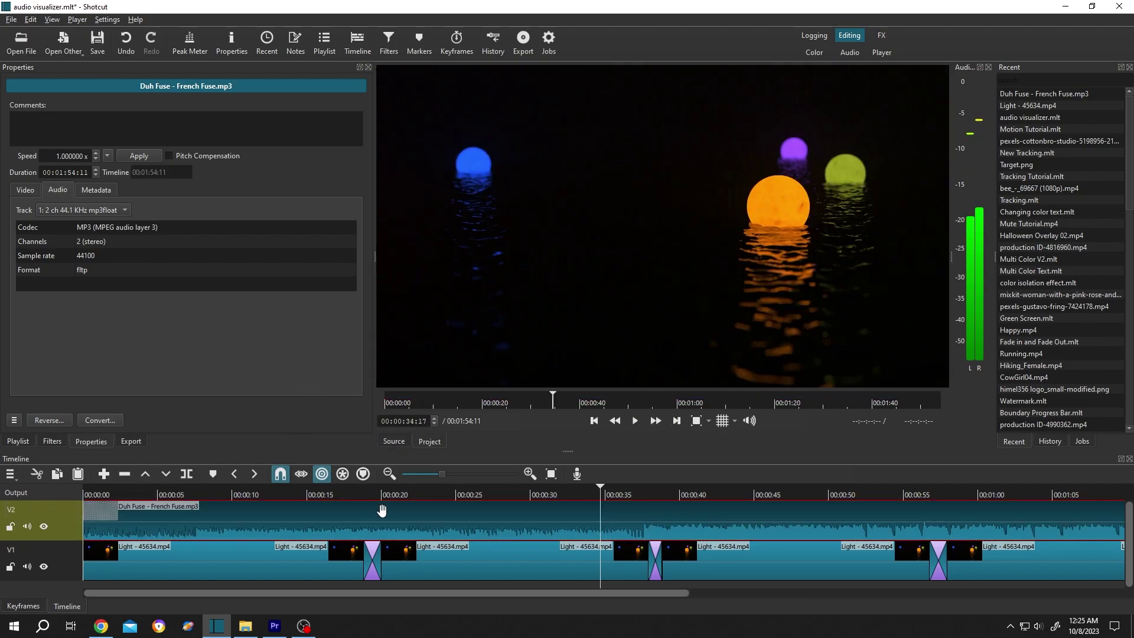
Add an Audio Level Visualization filter to the French Fuse music clip.
{"action": "left_click", "coordinate": [49, 439]}
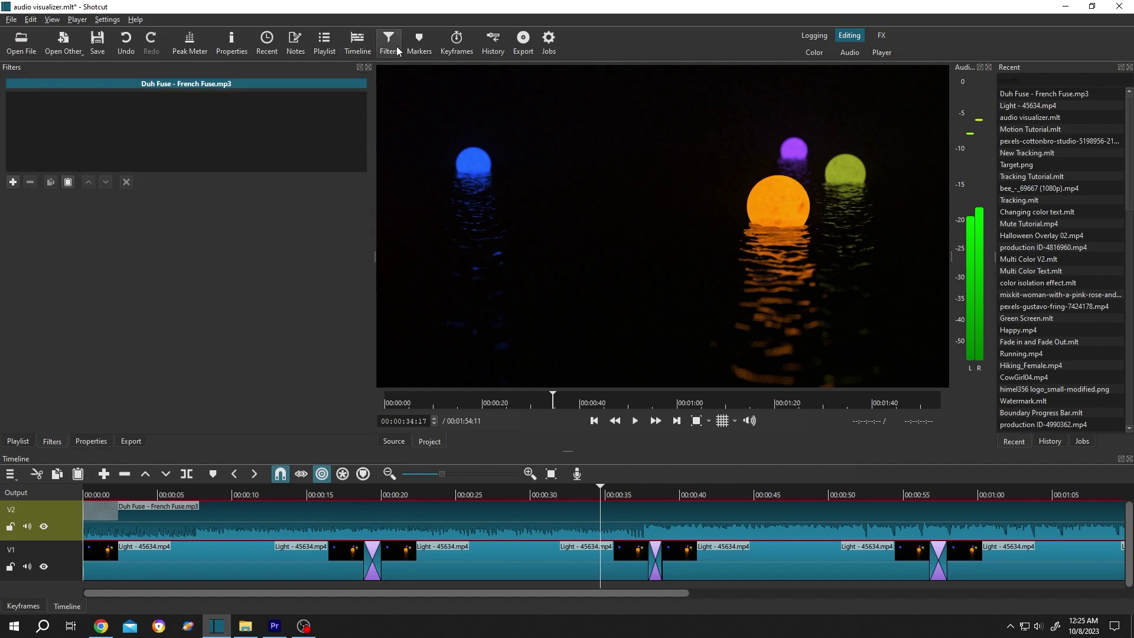
{"action": "left_click", "coordinate": [17, 184]}
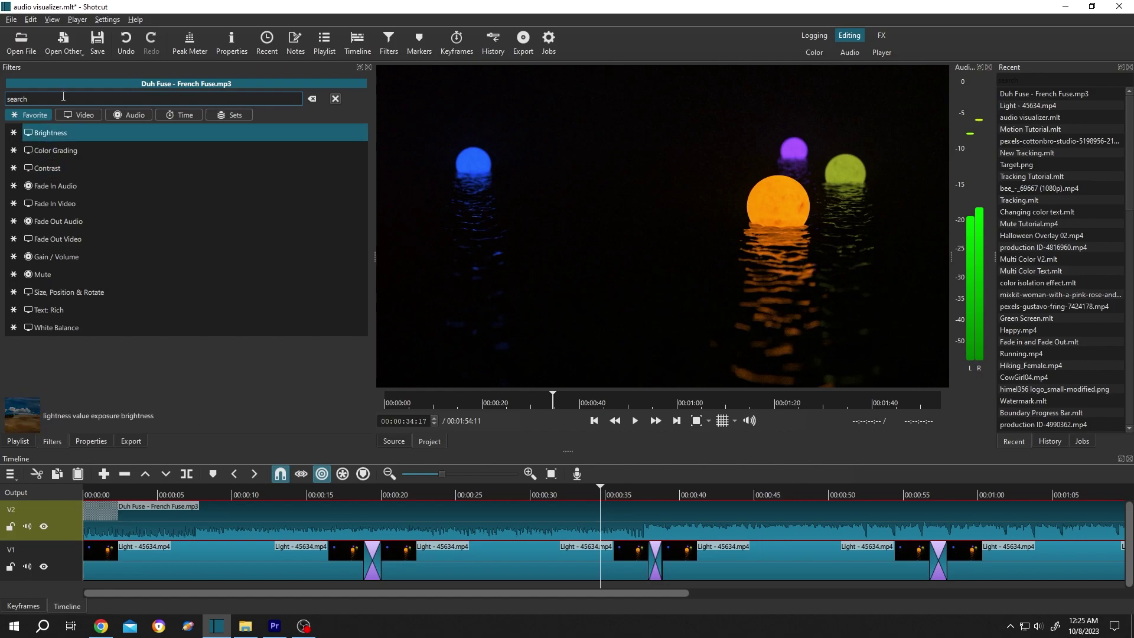
{"action": "type", "text": "a"}
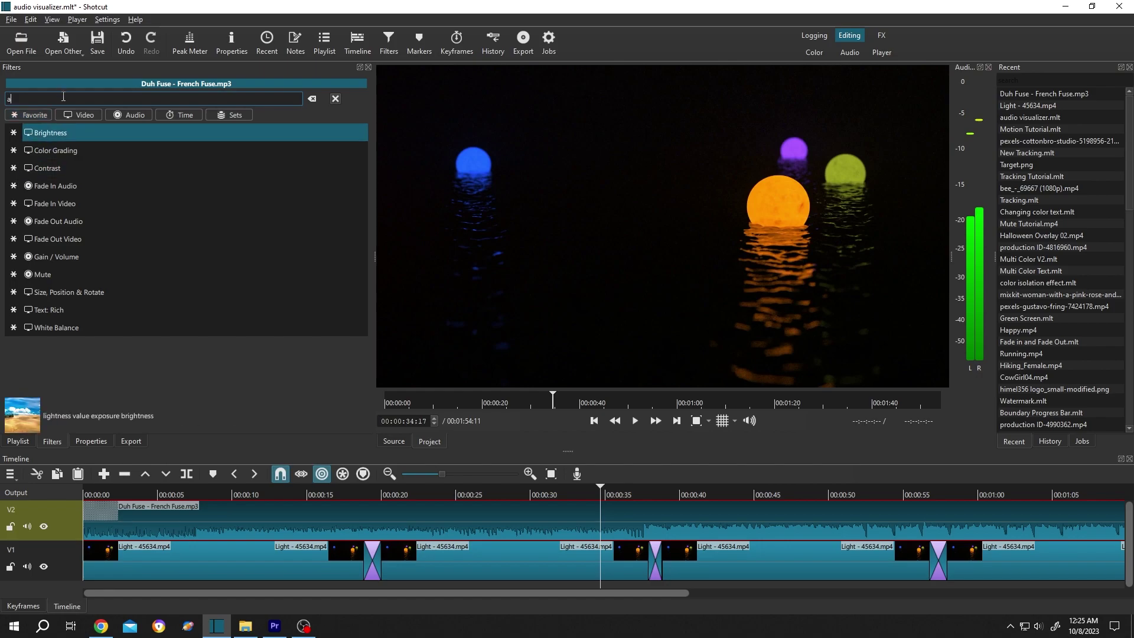
{"action": "type", "text": "udio"}
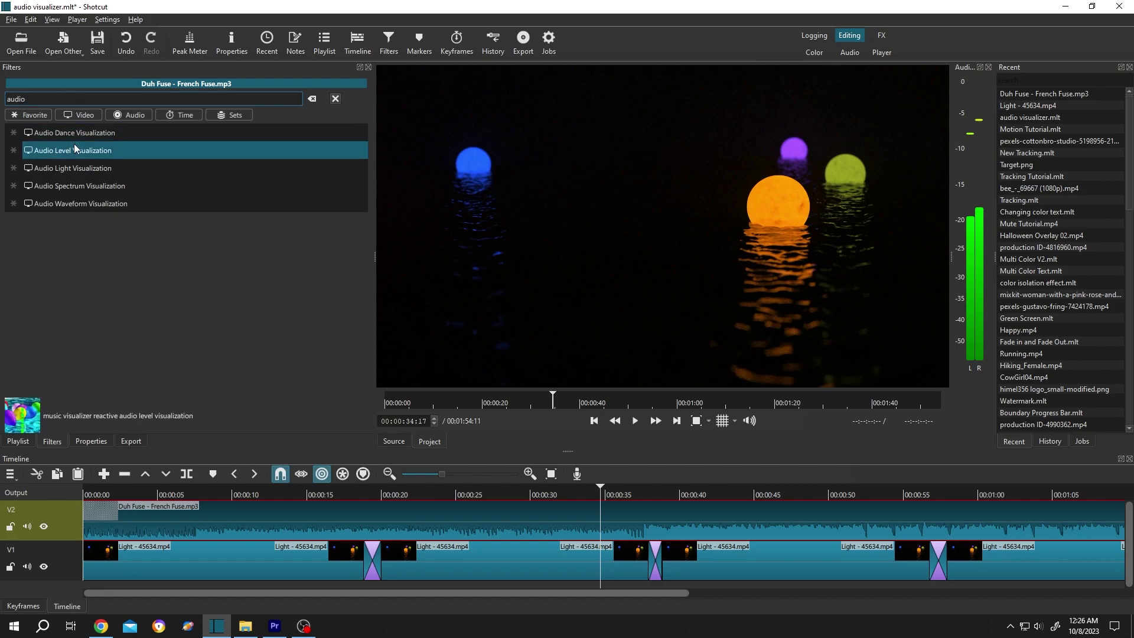
{"action": "left_click", "coordinate": [75, 149]}
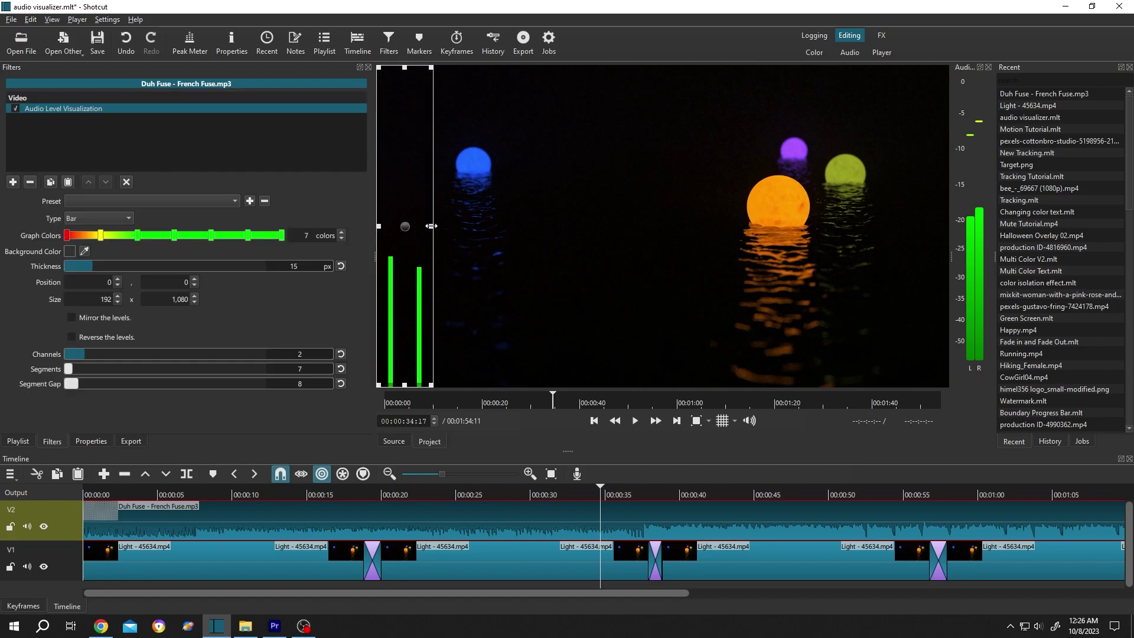
Stretch the visualization area to full width in the lower frame, with 10 channels at 100 px thickness.
{"action": "left_click_drag", "start_coordinate": [430, 226], "coordinate": [948, 250]}
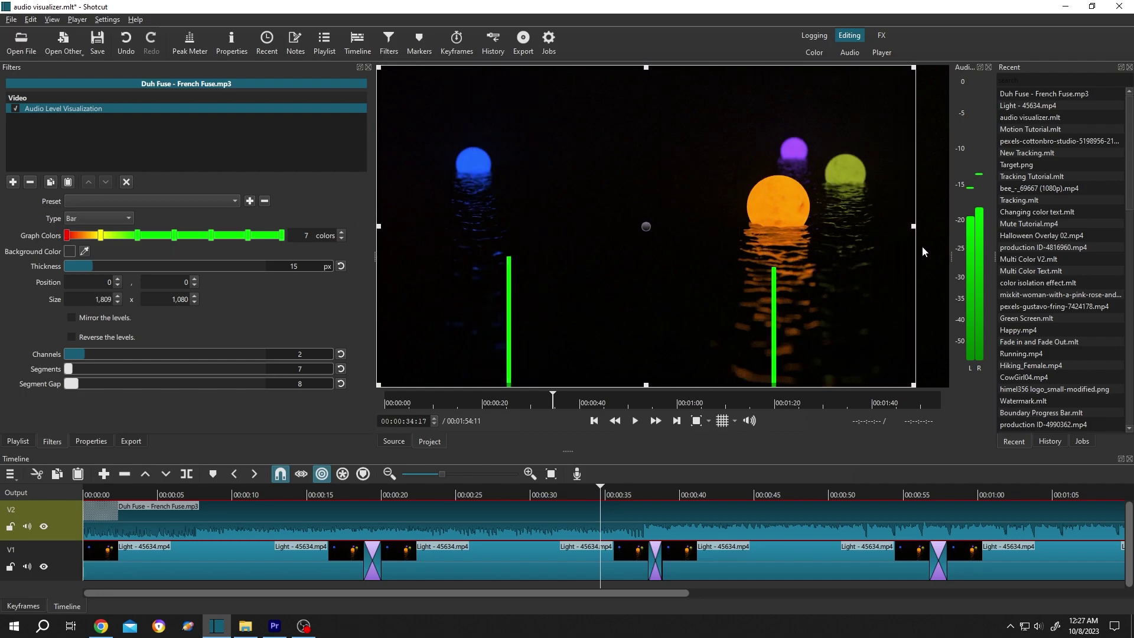
{"action": "left_click_drag", "start_coordinate": [948, 250], "coordinate": [951, 249]}
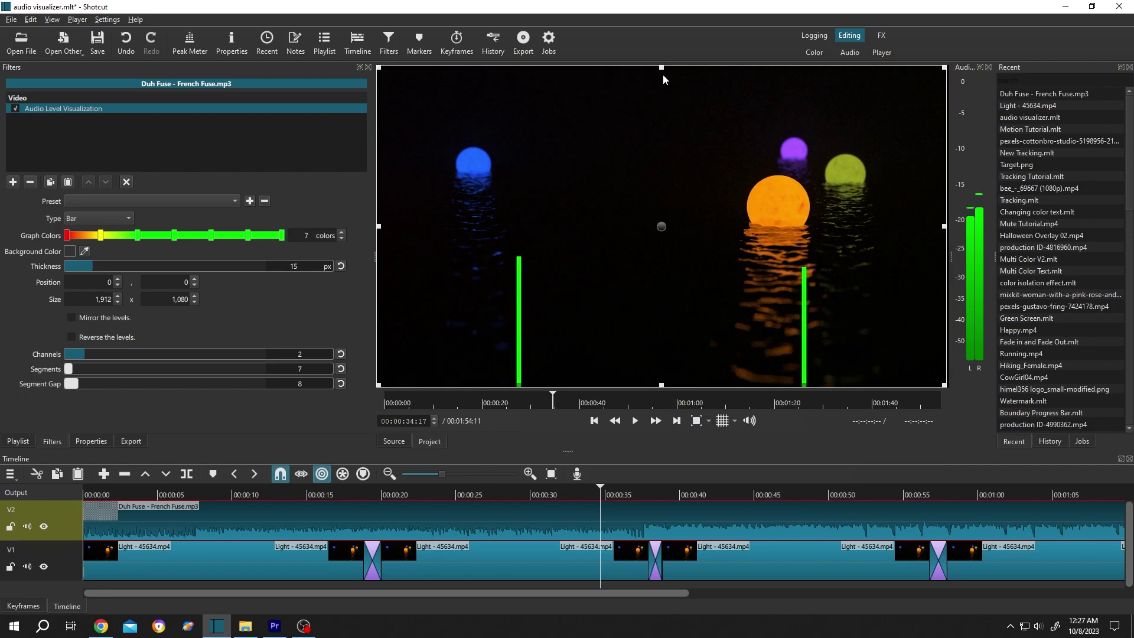
{"action": "left_click_drag", "start_coordinate": [664, 77], "coordinate": [645, 209]}
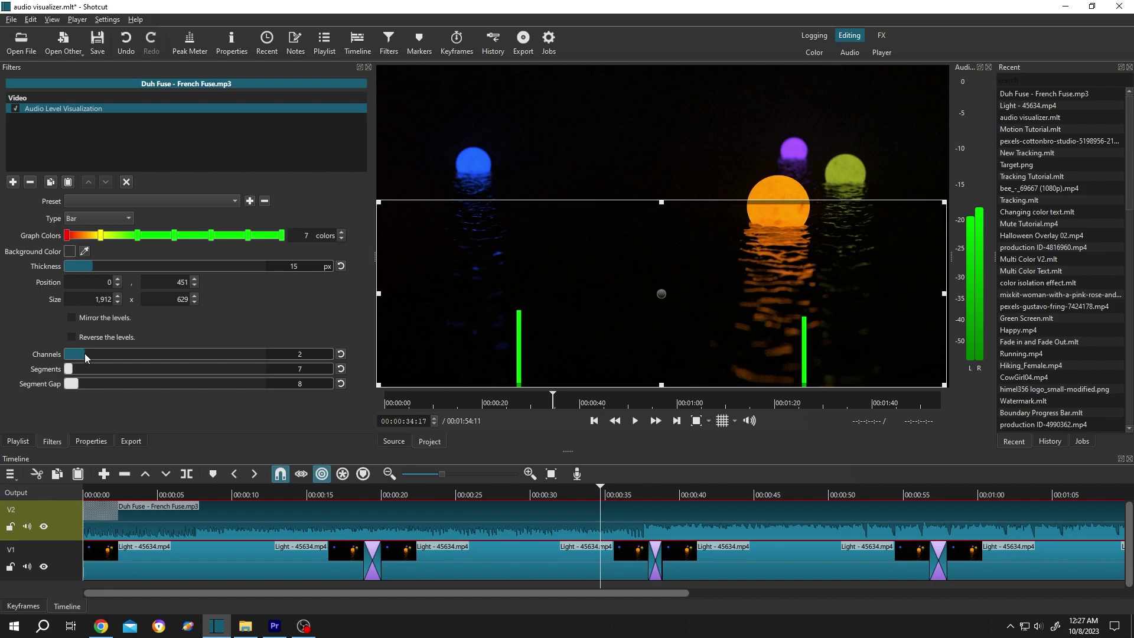
{"action": "left_click_drag", "start_coordinate": [84, 353], "coordinate": [341, 358]}
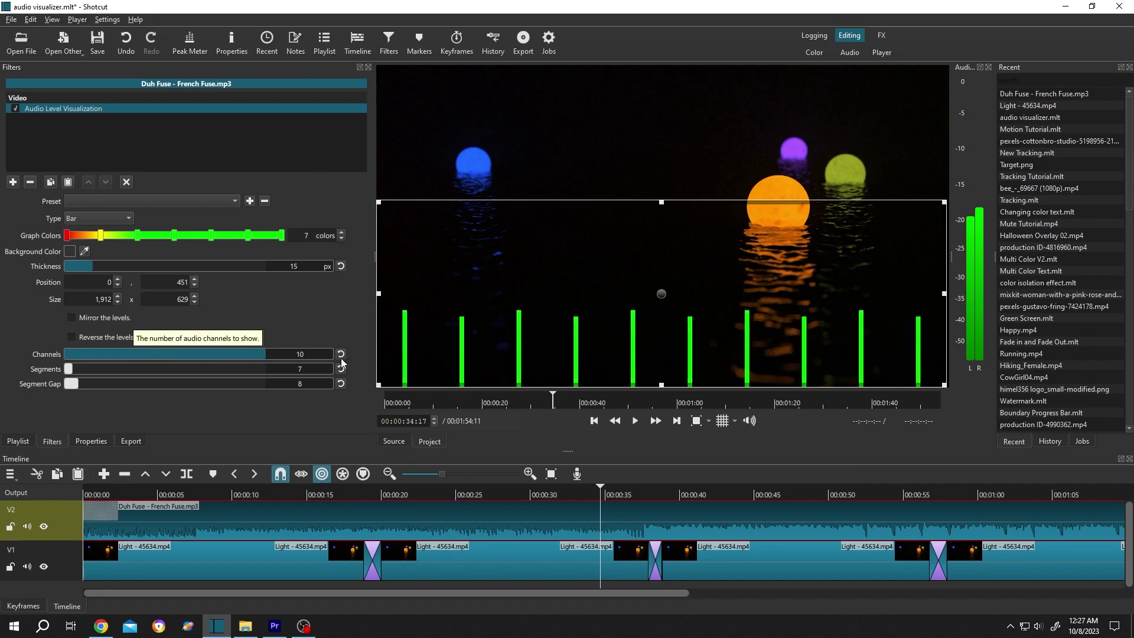
{"action": "left_click_drag", "start_coordinate": [98, 267], "coordinate": [346, 260]}
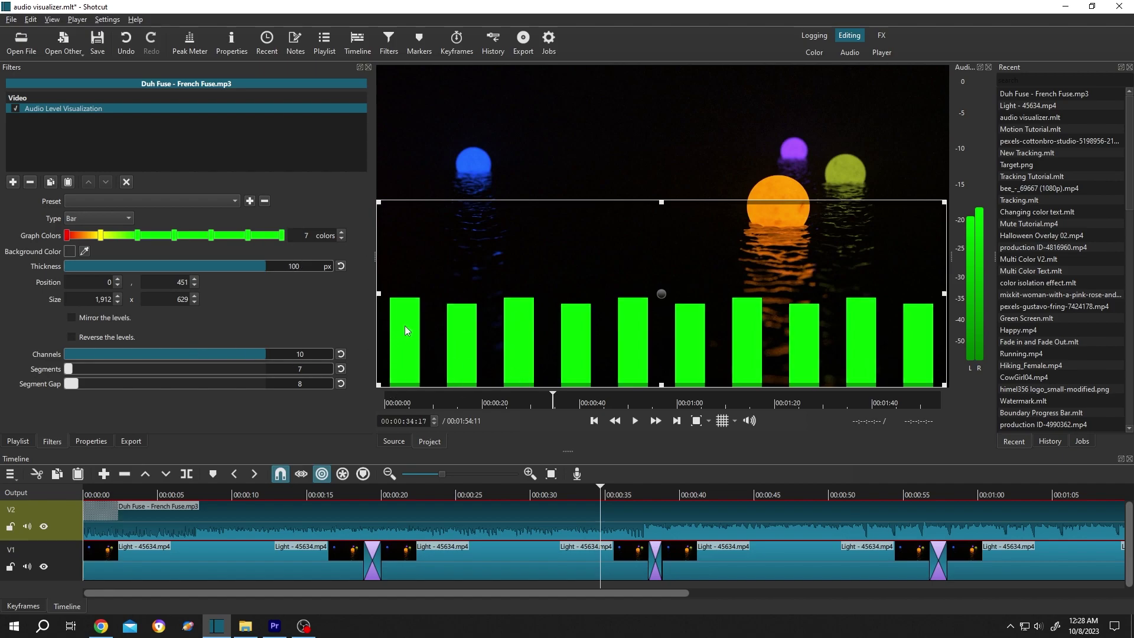
Set the visualization Type to Segment and raise Segments to 11 blocks per bar.
{"action": "left_click", "coordinate": [124, 220]}
{"action": "left_click", "coordinate": [117, 229]}
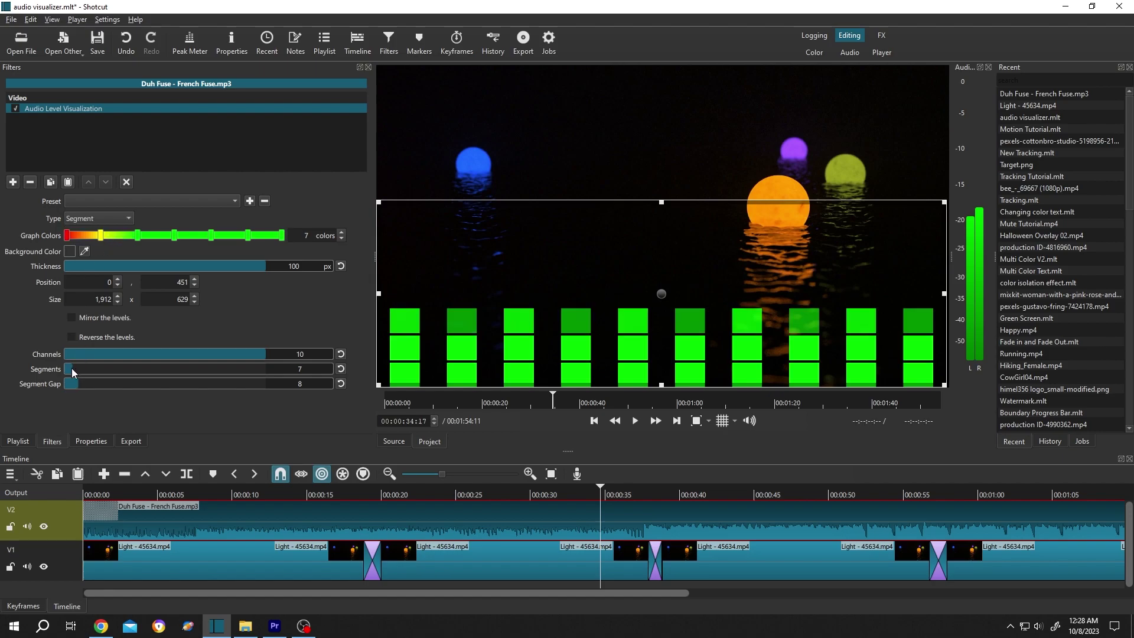
{"action": "mouse_move", "coordinate": [74, 367]}
{"action": "left_mouse_down"}
{"action": "mouse_move", "coordinate": [100, 367]}
{"action": "mouse_move", "coordinate": [108, 385]}
{"action": "left_mouse_up"}
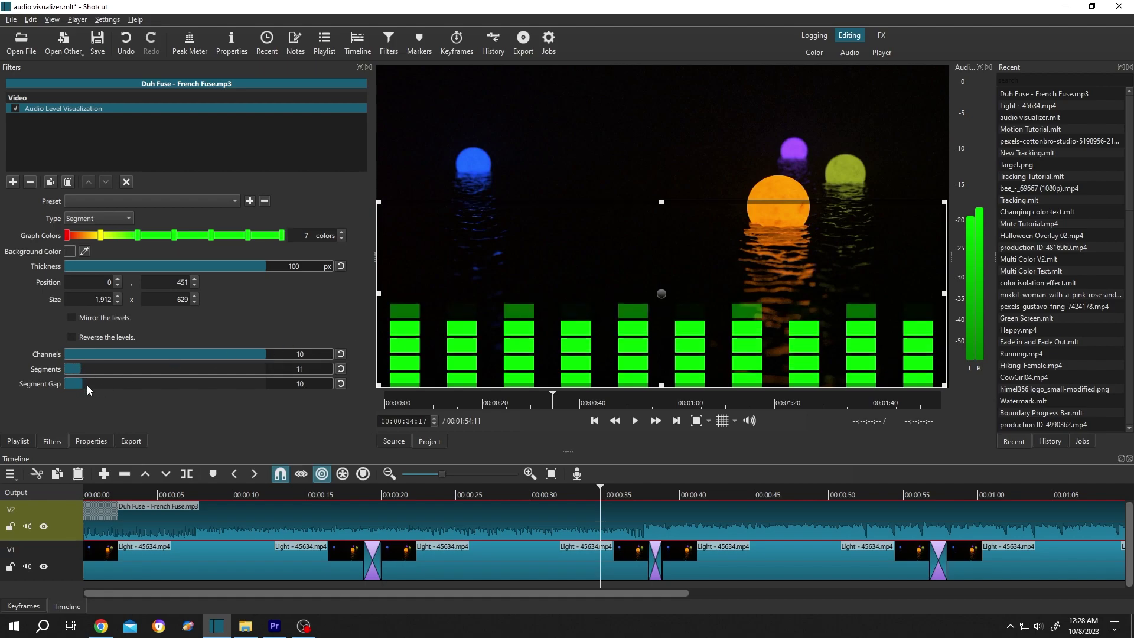
Change the fifth Graph Colors stop to yellow so a yellow band tops the green segments.
{"action": "left_click", "coordinate": [211, 236]}
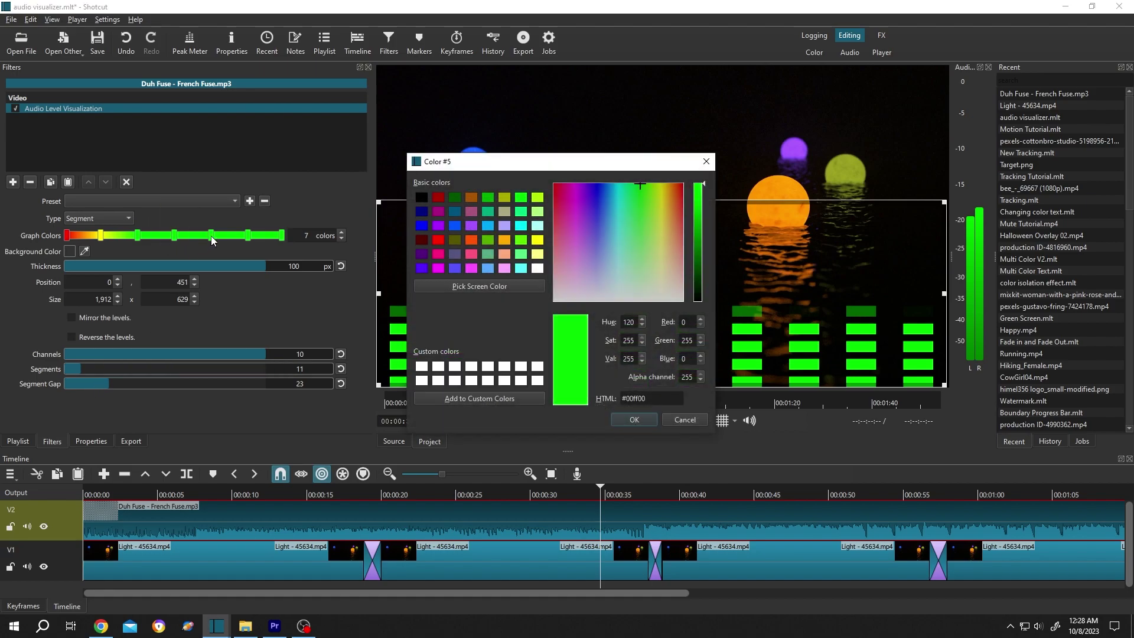
{"action": "left_click", "coordinate": [537, 240]}
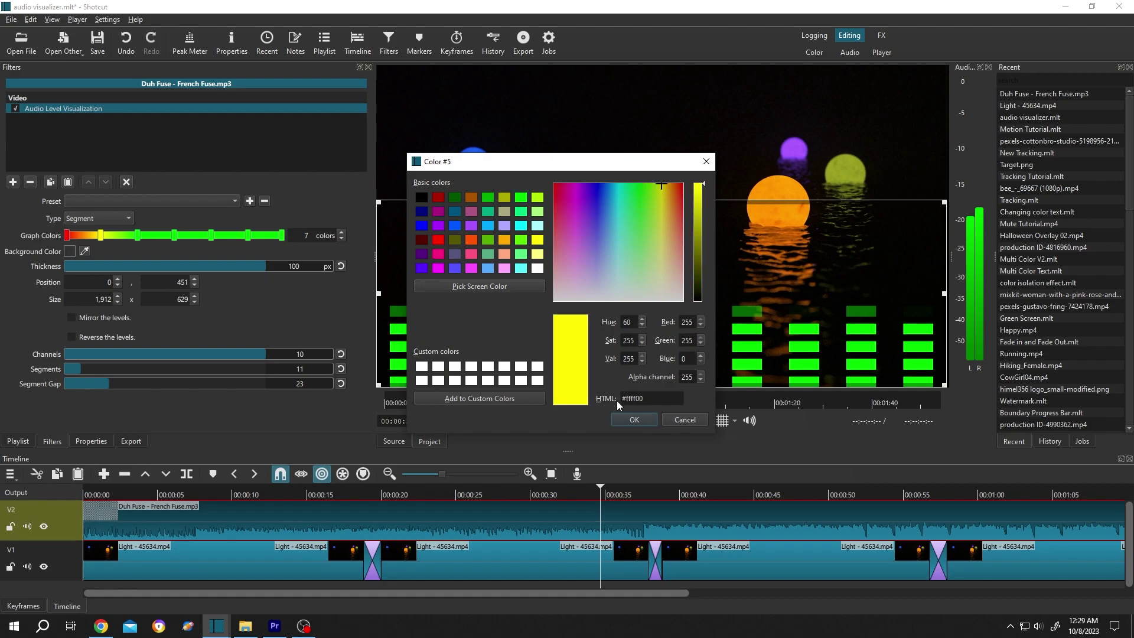
{"action": "left_click", "coordinate": [630, 420]}
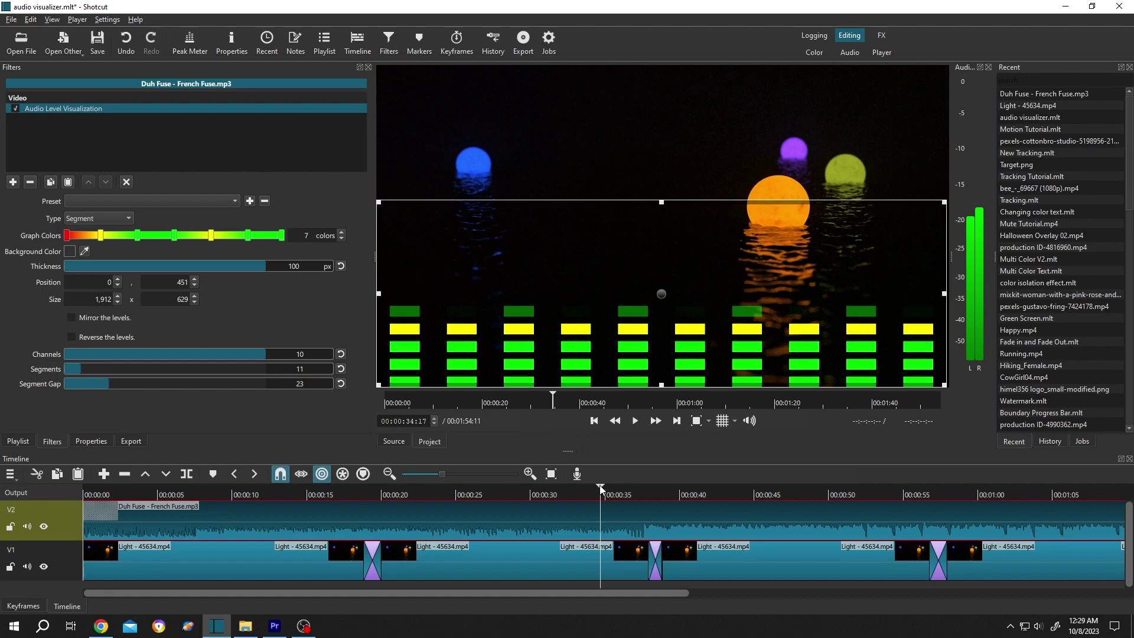
{"action": "left_click_drag", "start_coordinate": [585, 486], "coordinate": [84, 485]}
{"action": "left_click", "coordinate": [636, 420]}
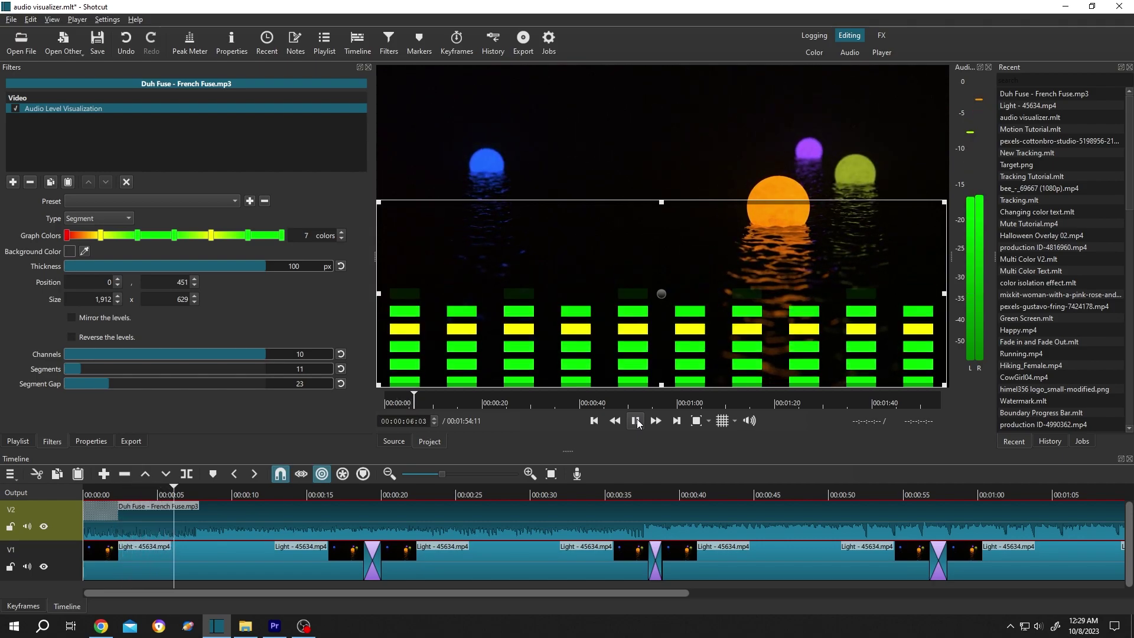
{"action": "left_click", "coordinate": [636, 422]}
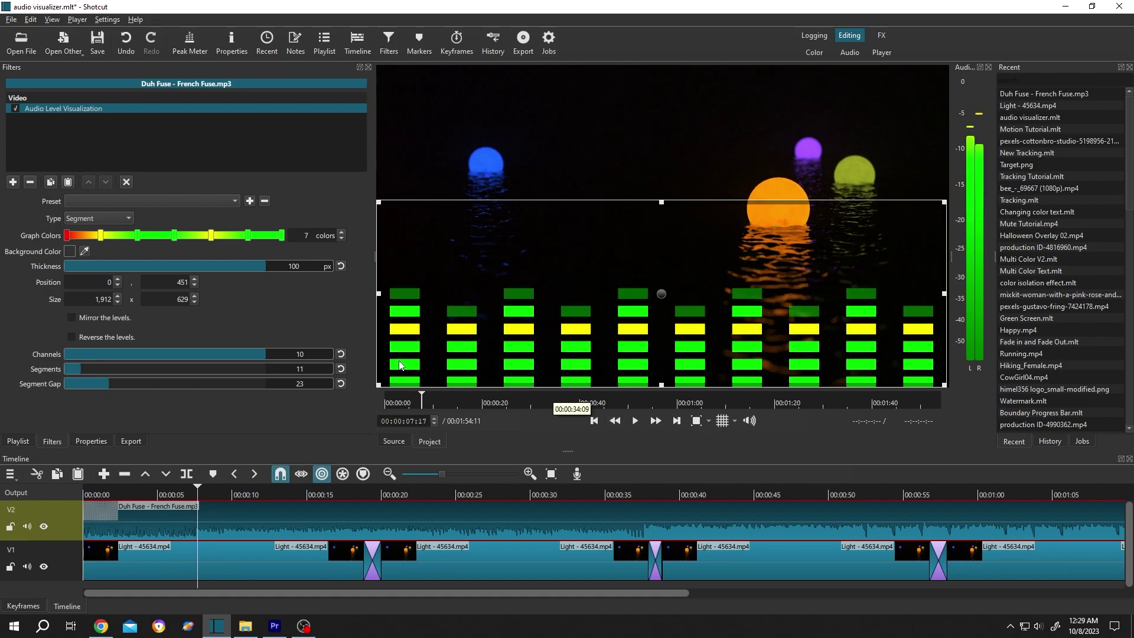
Enable 'Mirror the levels' and move the visualizer rectangle up to the frame centre.
{"action": "left_click", "coordinate": [71, 319]}
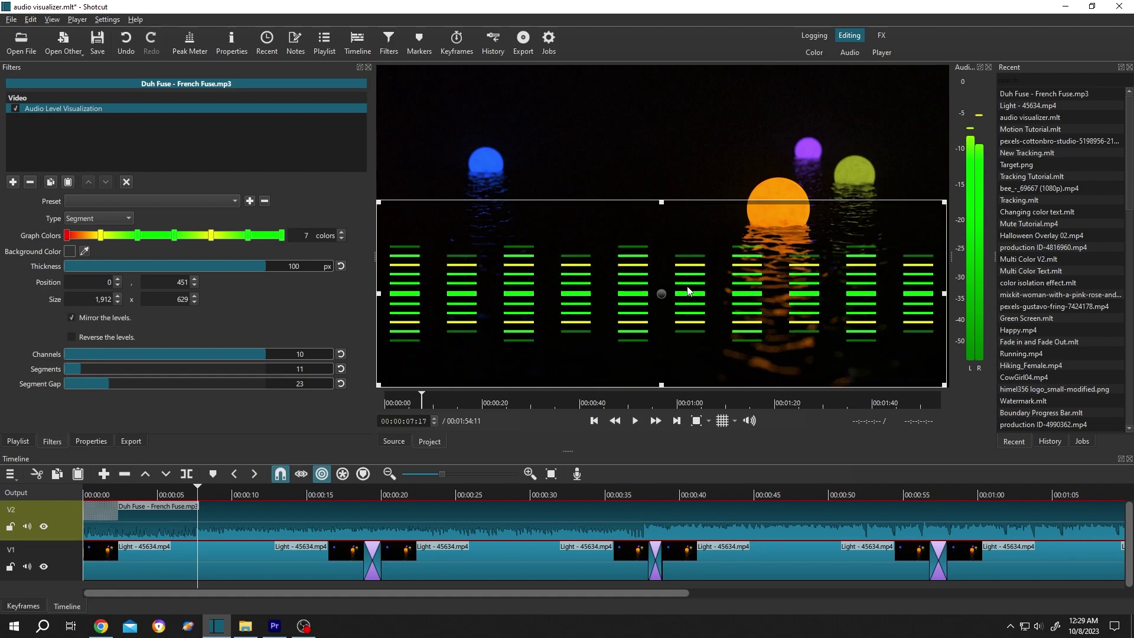
{"action": "left_click_drag", "start_coordinate": [662, 293], "coordinate": [662, 231]}
{"action": "left_click", "coordinate": [204, 490]}
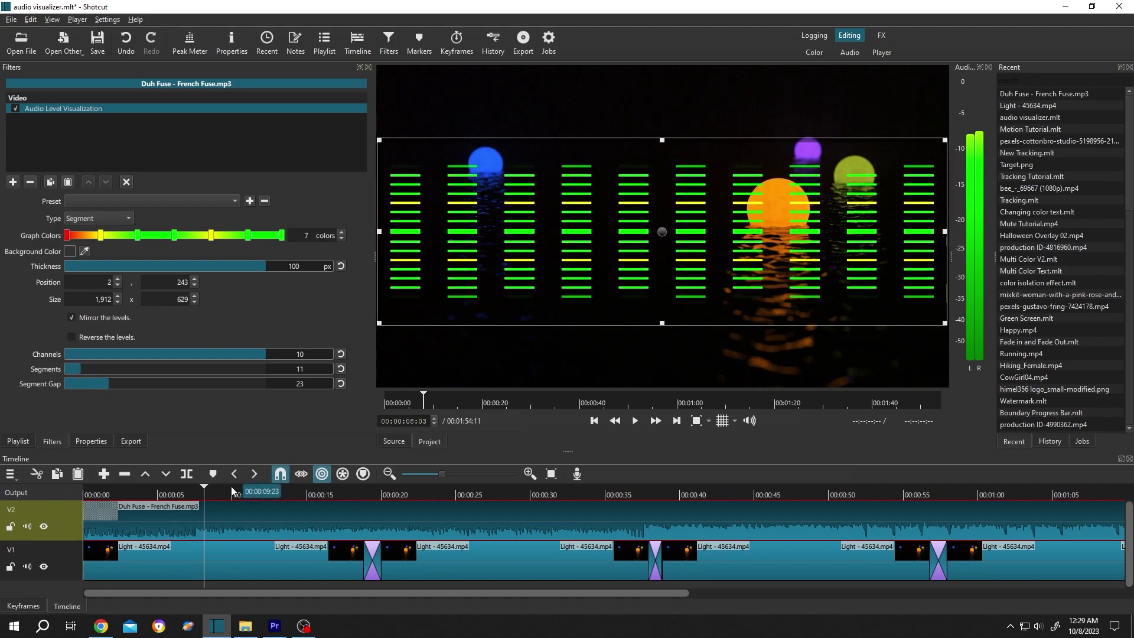
Rewind to the start and preview the mirrored bars briefly before pausing.
{"action": "key", "text": "Home"}
{"action": "left_click", "coordinate": [637, 422]}
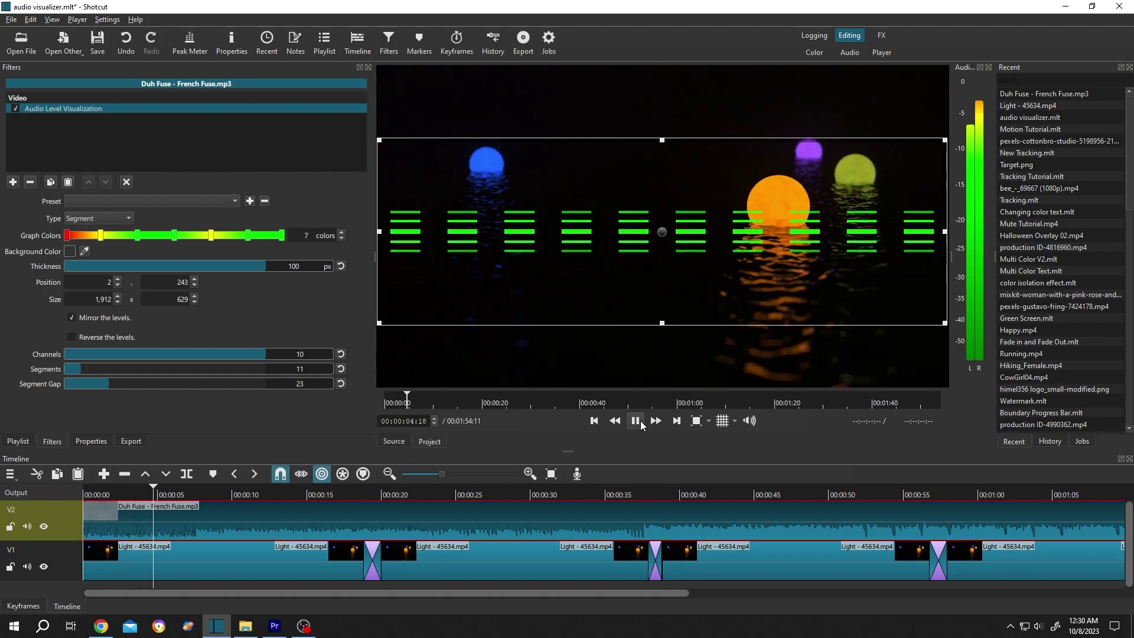
{"action": "left_click", "coordinate": [636, 421]}
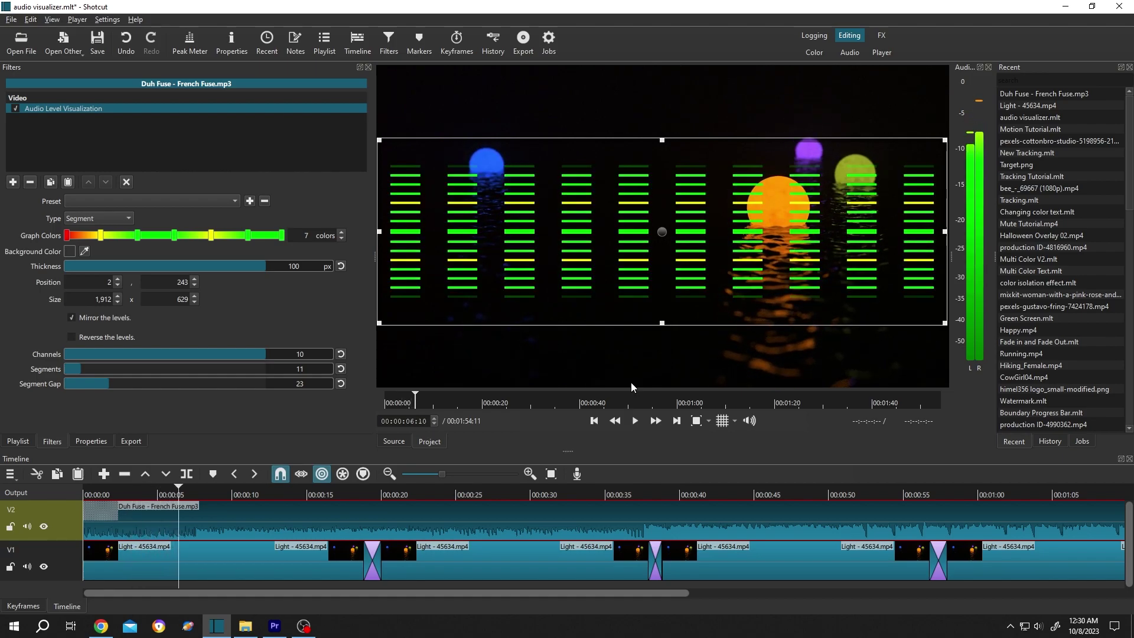